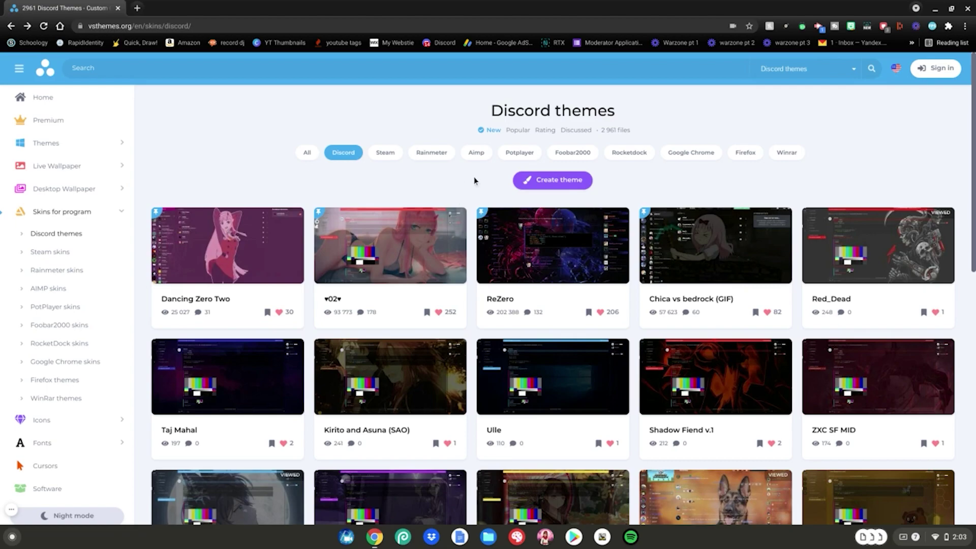
Launch Discord from the launcher's Linux apps folder, then minimize it to return to the vsthemes list
key(super)
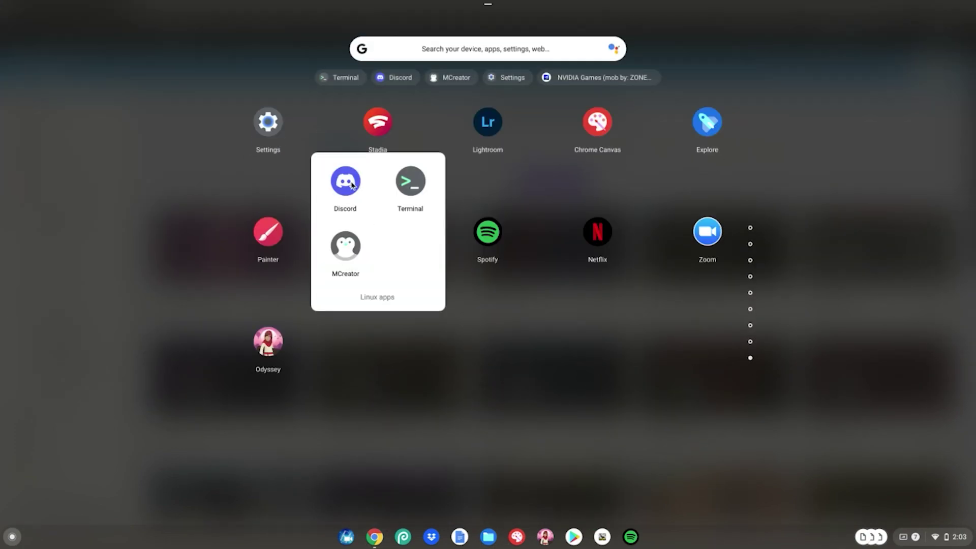
click(350, 189)
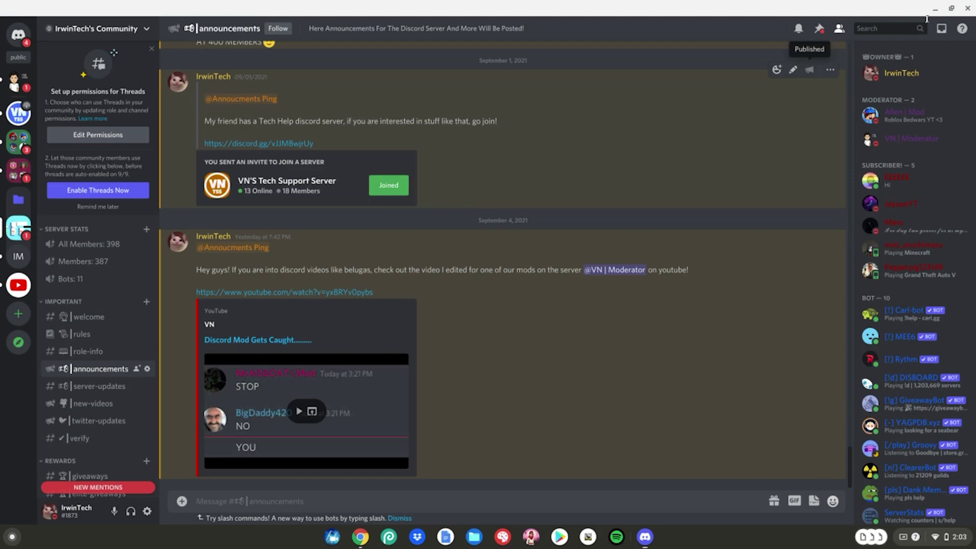
click(934, 9)
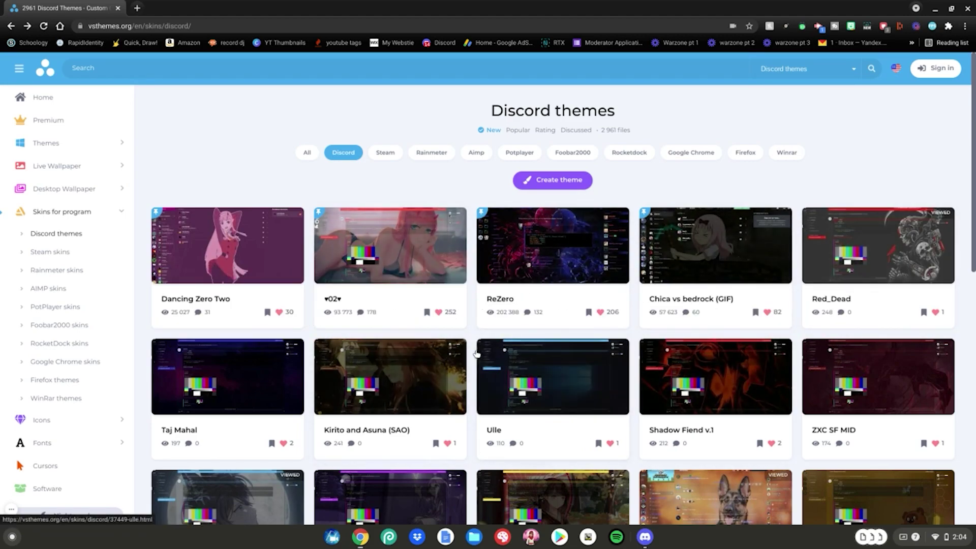
Open the Guy_neko theme page, scroll to its Custom CSS code, then bring Discord forward
scroll(476, 353, down, 2)
scroll(476, 353, down, 3)
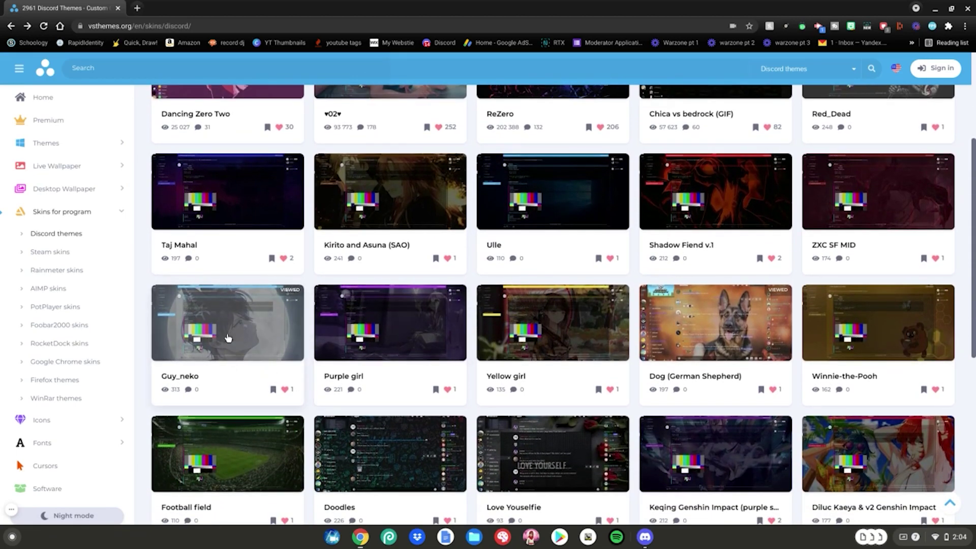
click(221, 341)
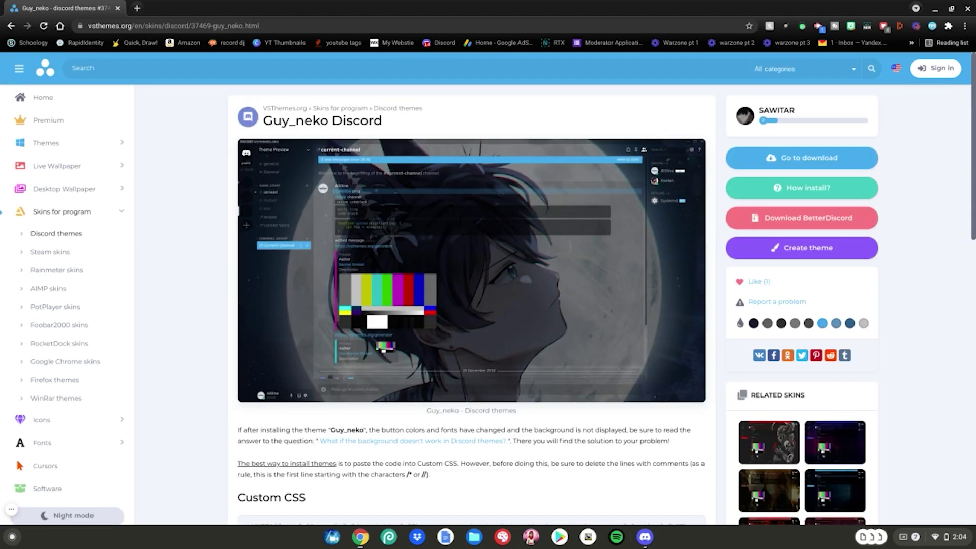
scroll(232, 341, down, 5)
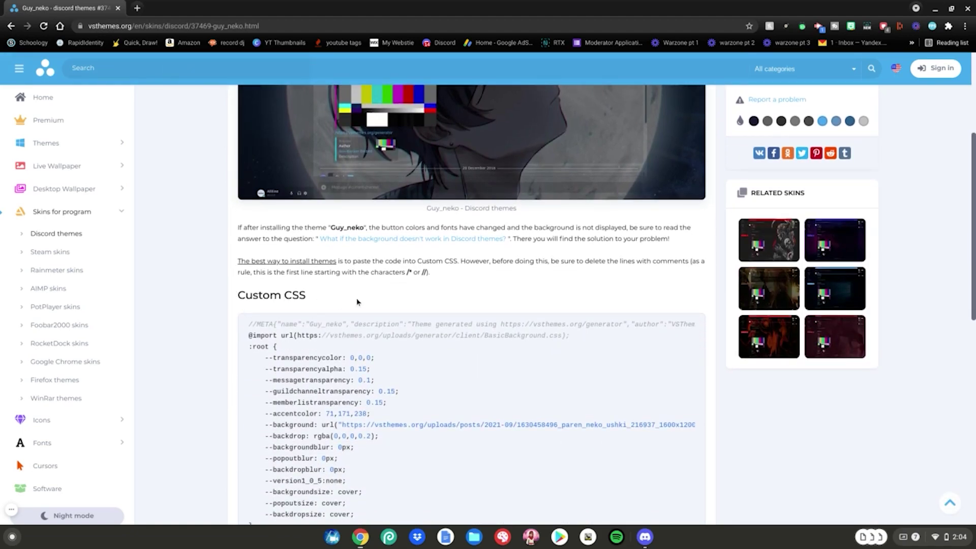
scroll(356, 302, down, 1)
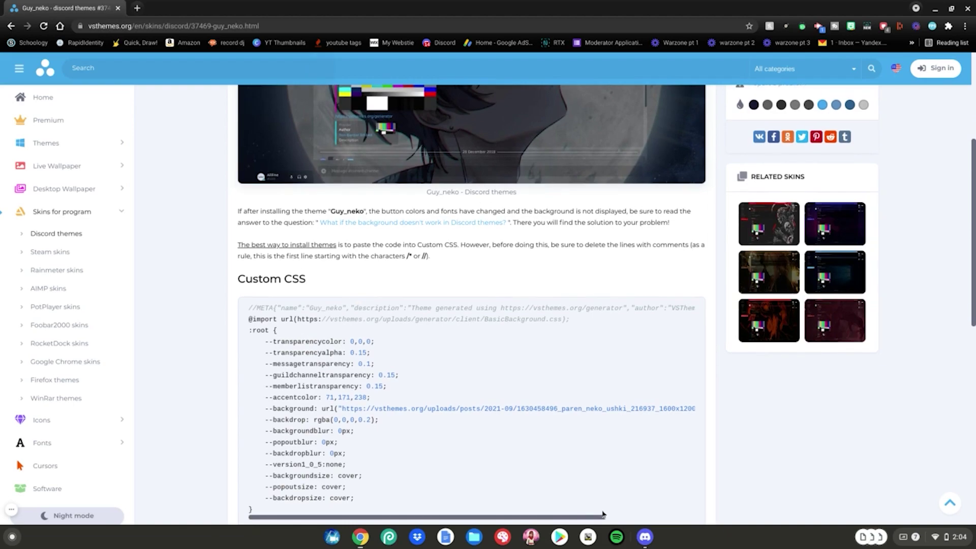
click(643, 538)
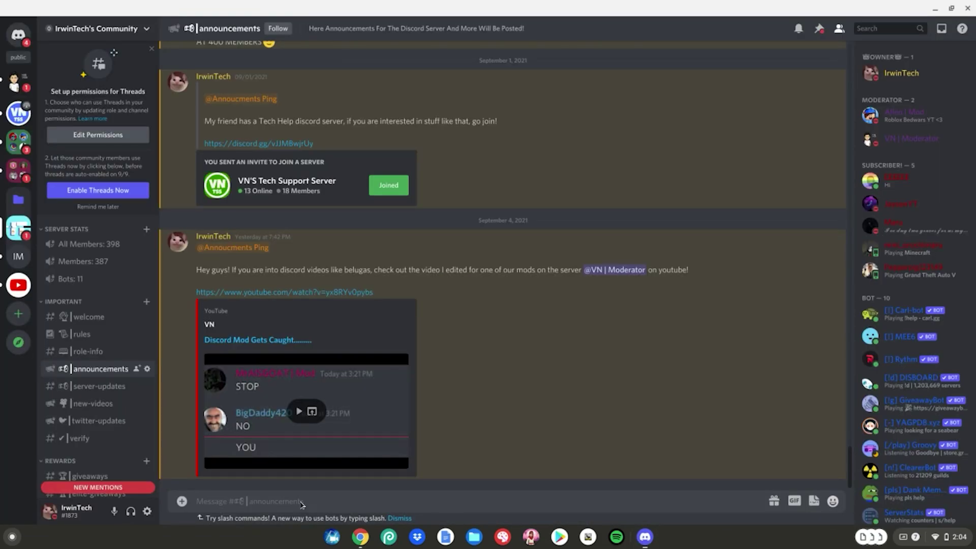
Open BetterDiscord's Custom CSS editor in User Settings, then return to the Guy_neko page in Chrome
click(147, 511)
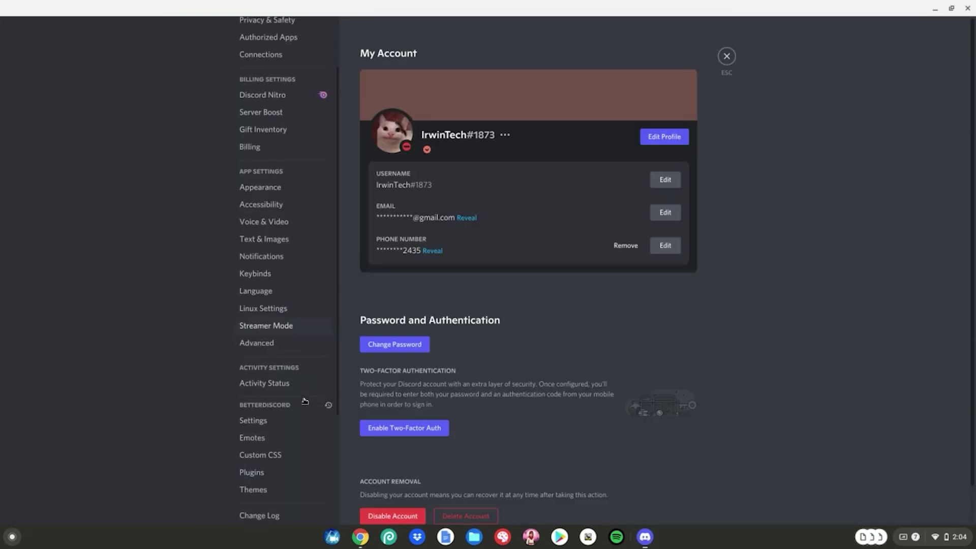
scroll(254, 305, down, 5)
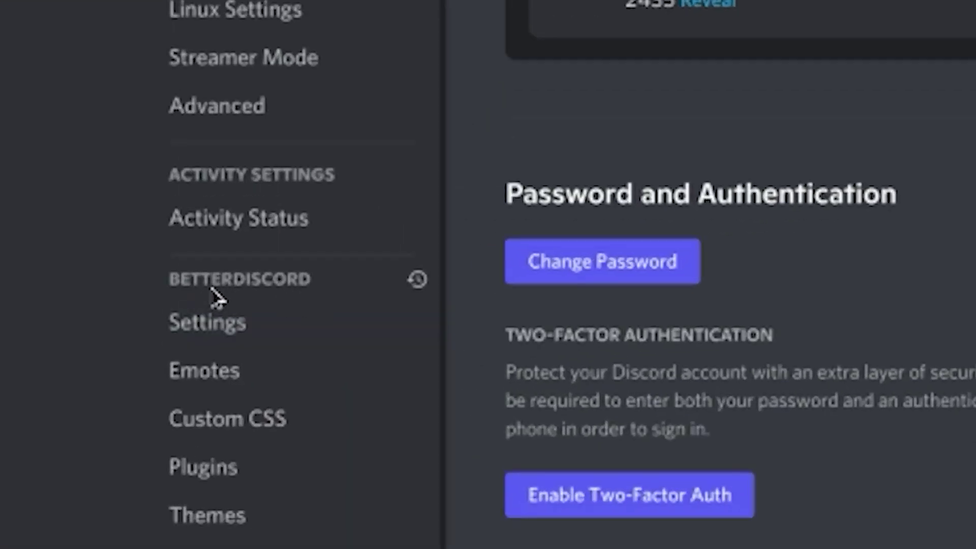
click(248, 431)
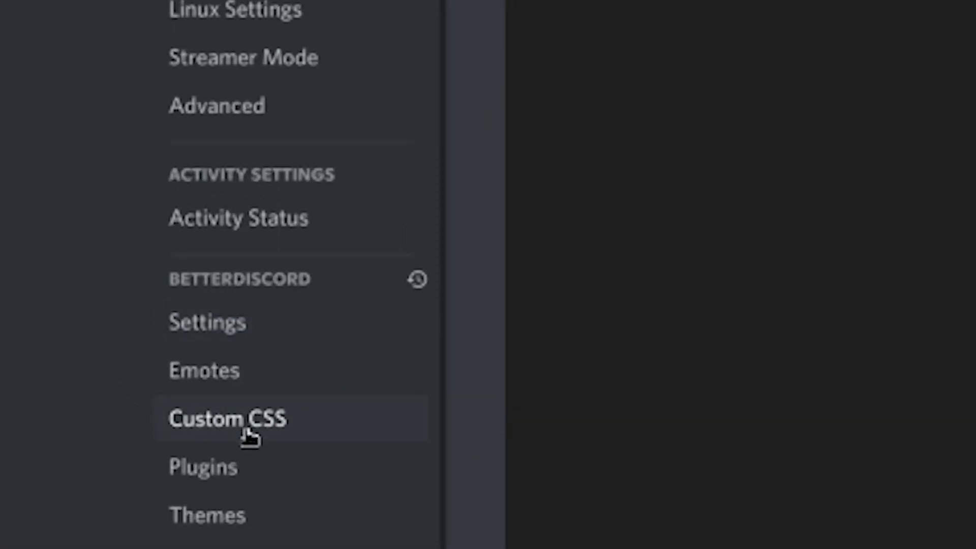
click(359, 536)
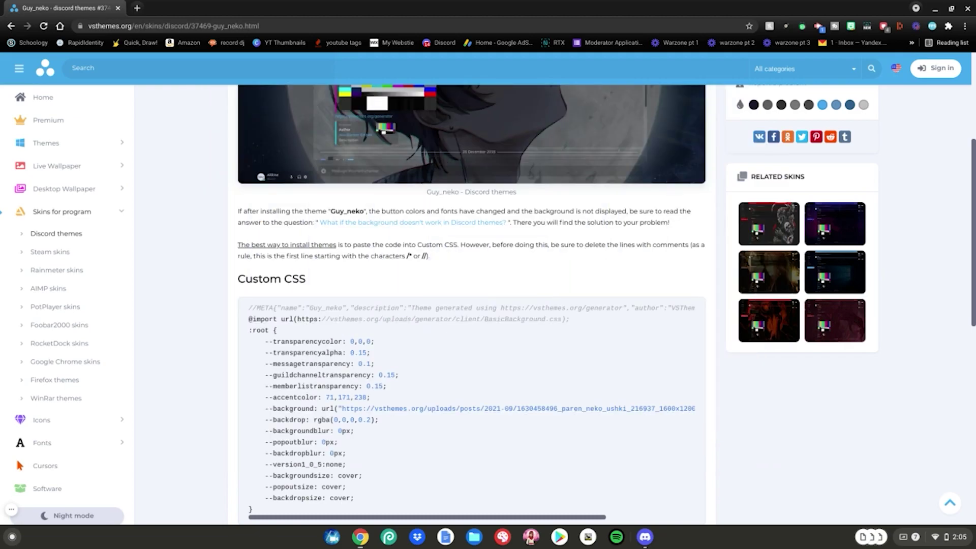
drag(407, 257, 430, 258)
mouse_move(249, 319)
mouse_down()
mouse_move(297, 331)
mouse_move(379, 410)
mouse_move(362, 510)
mouse_up()
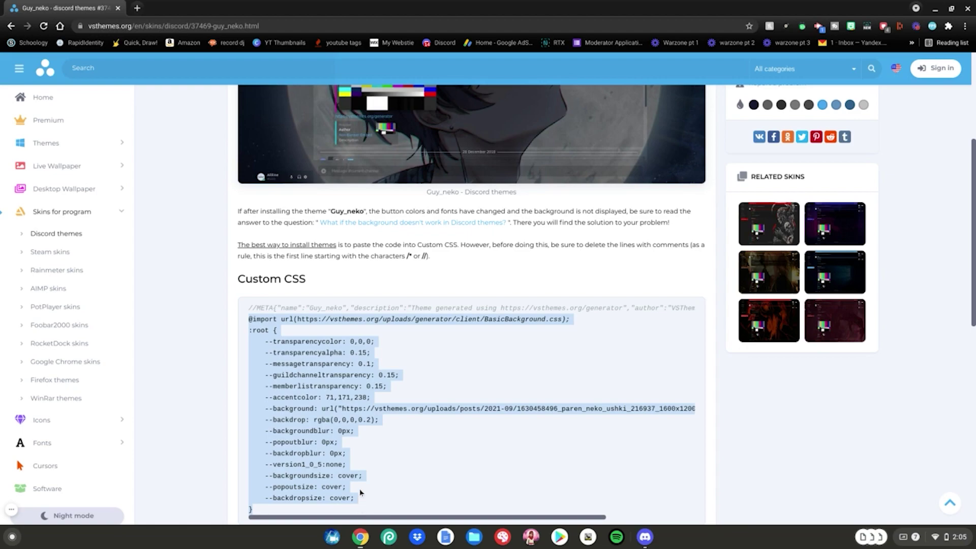
key(ctrl+c)
Paste the Guy_neko code into line 1 of BetterDiscord's Custom CSS editor, then detach and close the editor
click(645, 535)
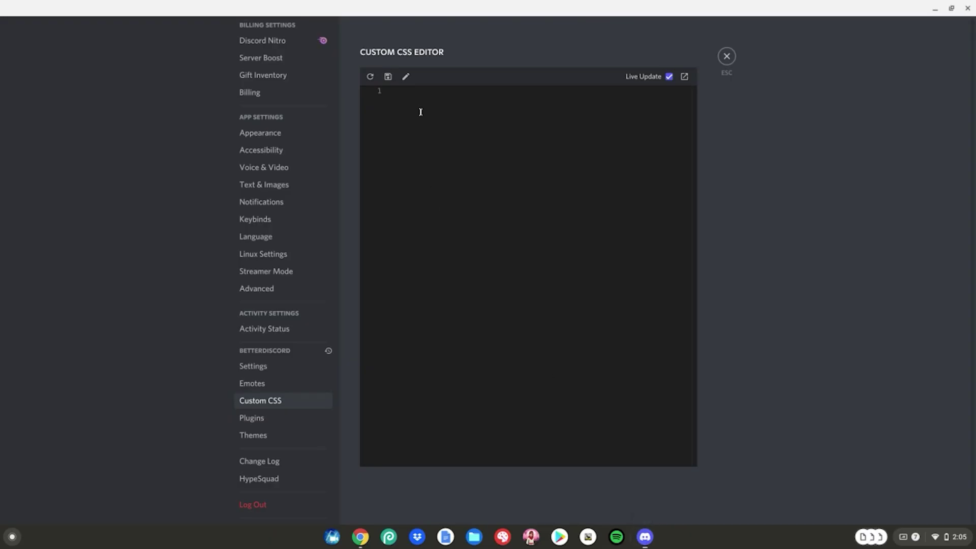
click(400, 90)
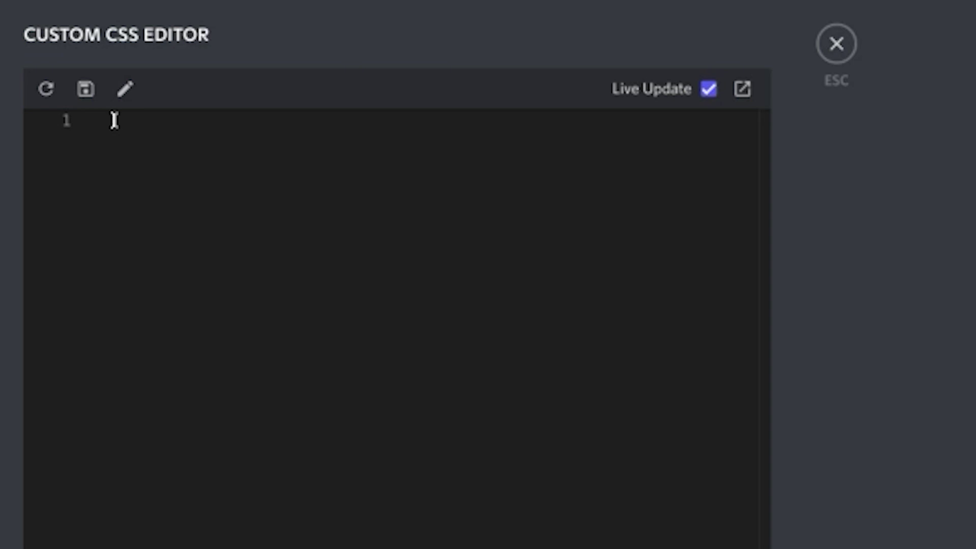
key(ctrl+v)
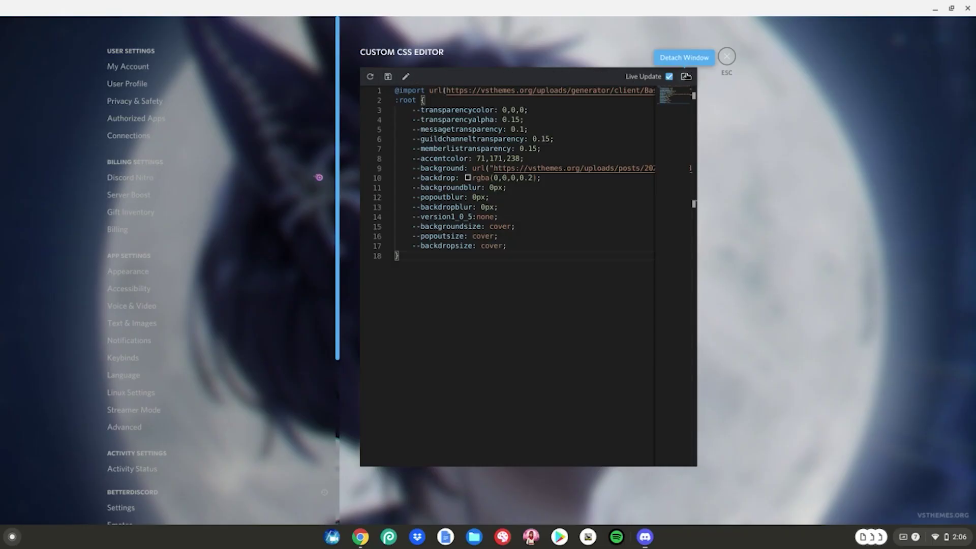
click(686, 77)
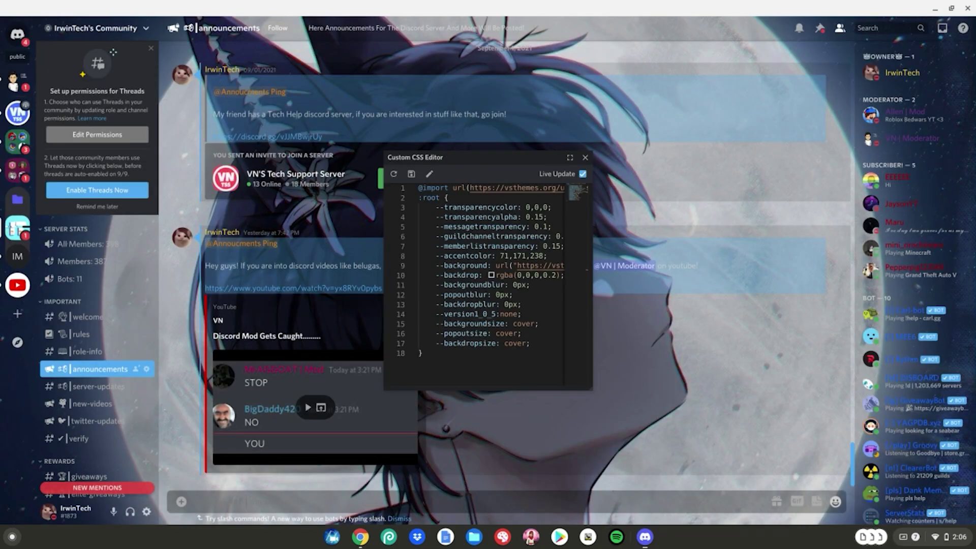
click(585, 158)
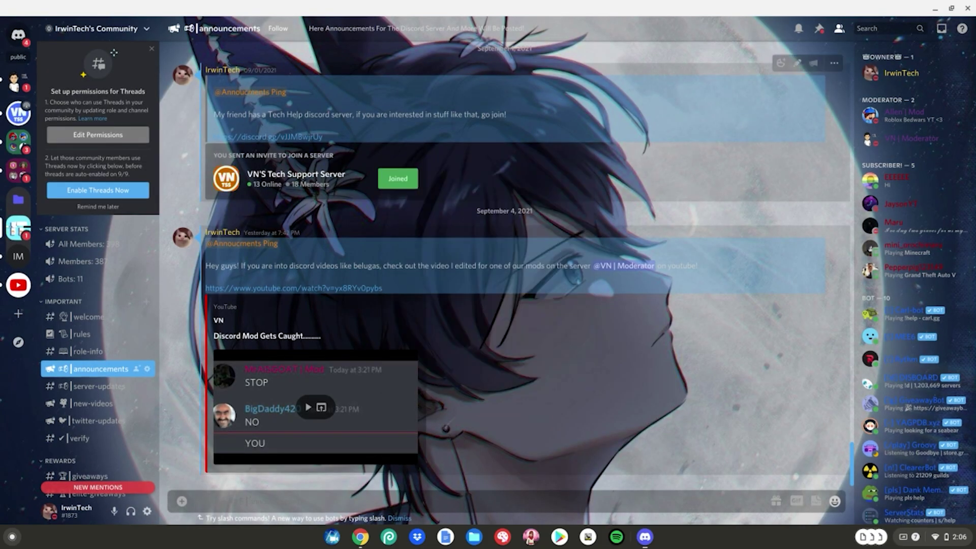